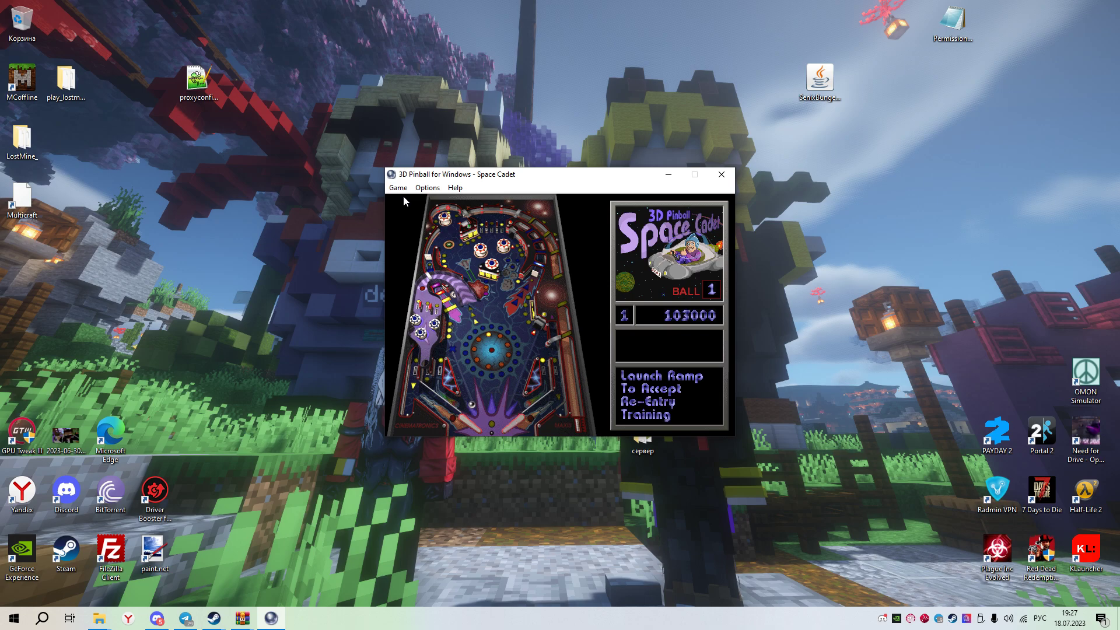
- Flip ball 1 back up the table with the left and right flippers until it drains at 909,000
key(z)
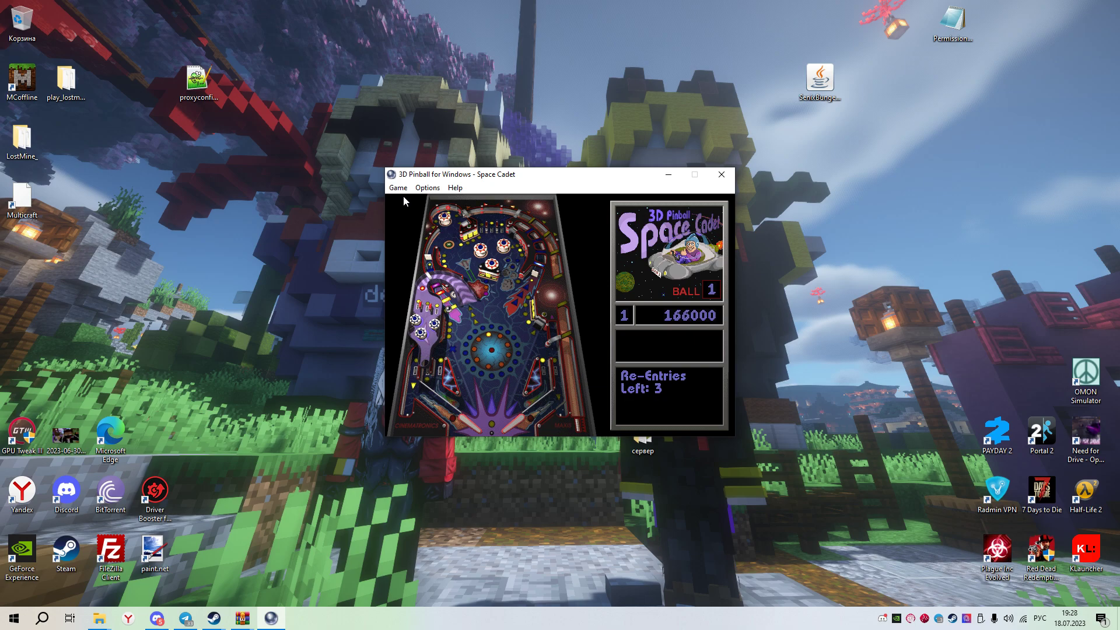
key(z)
key(slash)
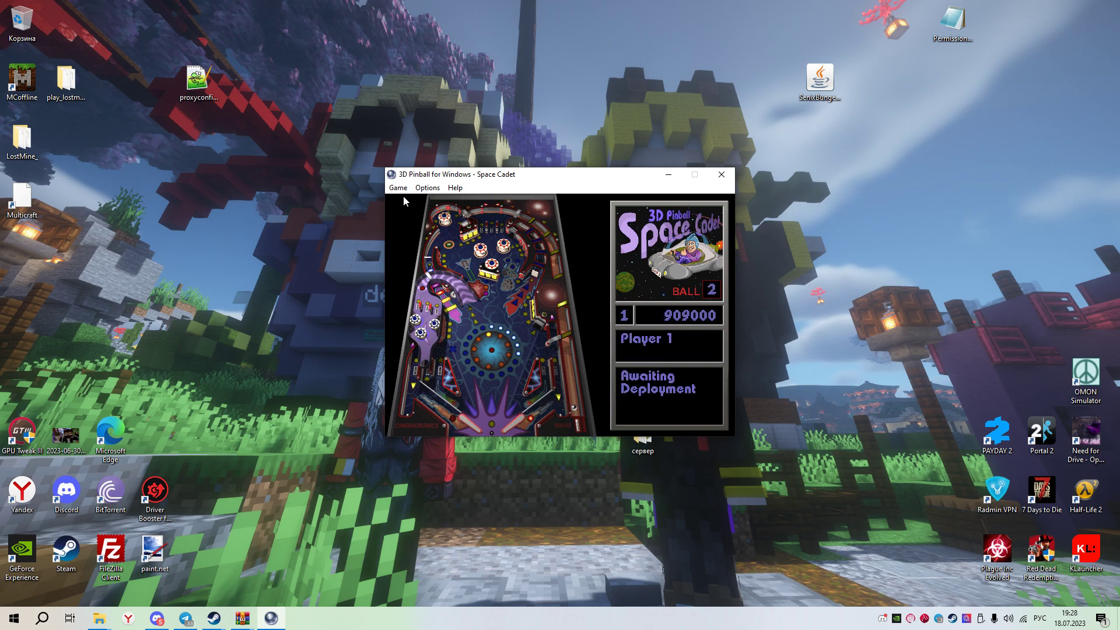
- Plunge ball 2 onto the table; it ends with a 25,000 crash bonus at 1,124,000
key(space)
- Launch ball 3 and flip it back up the table toward the targets
key(space)
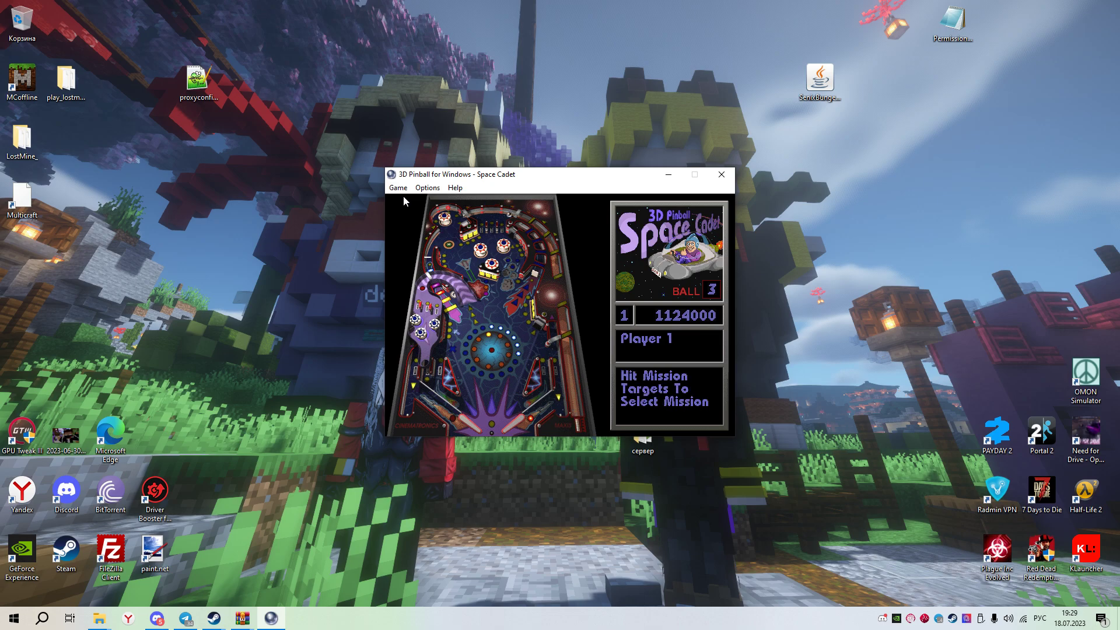
key(z)
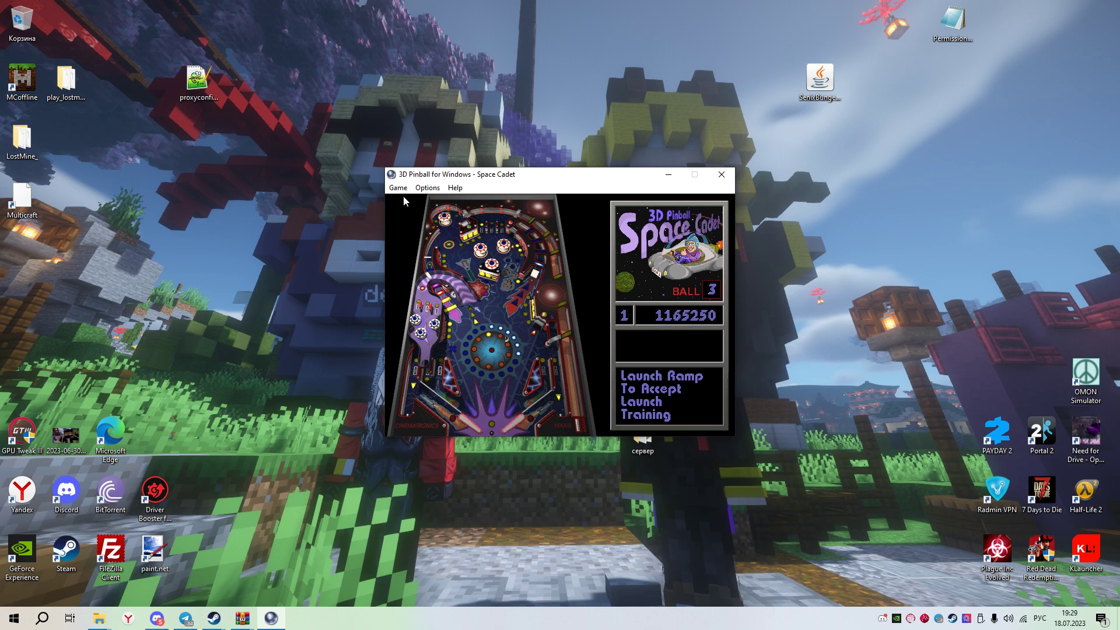
key(slash)
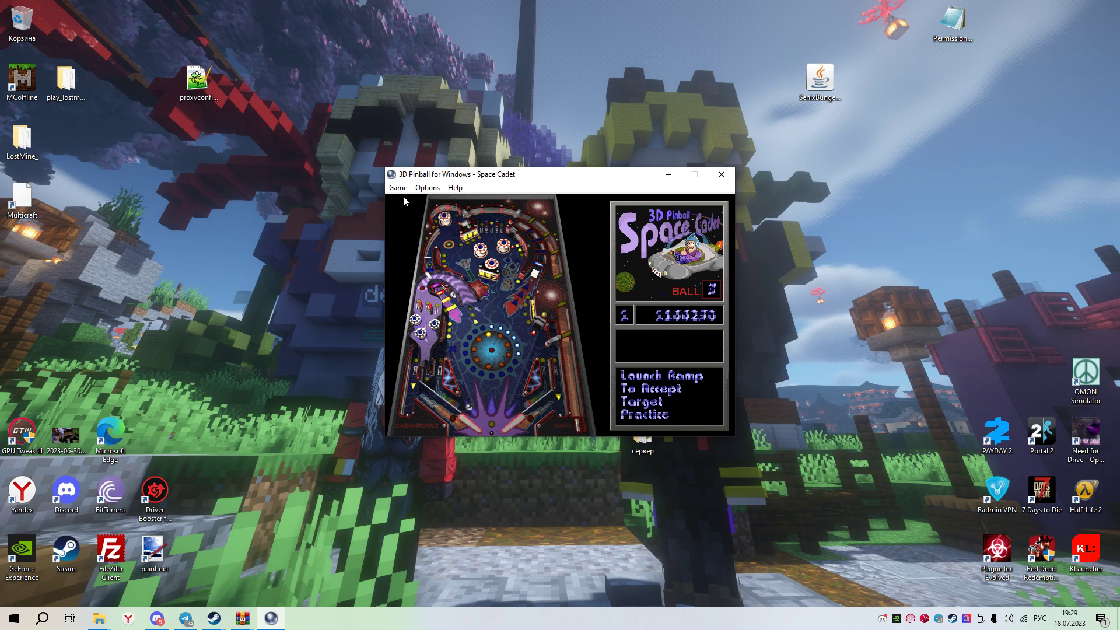
key(z)
key(z)
- Shoot the ball up the launch ramp to accept a new mission, keeping it in play
key(z)
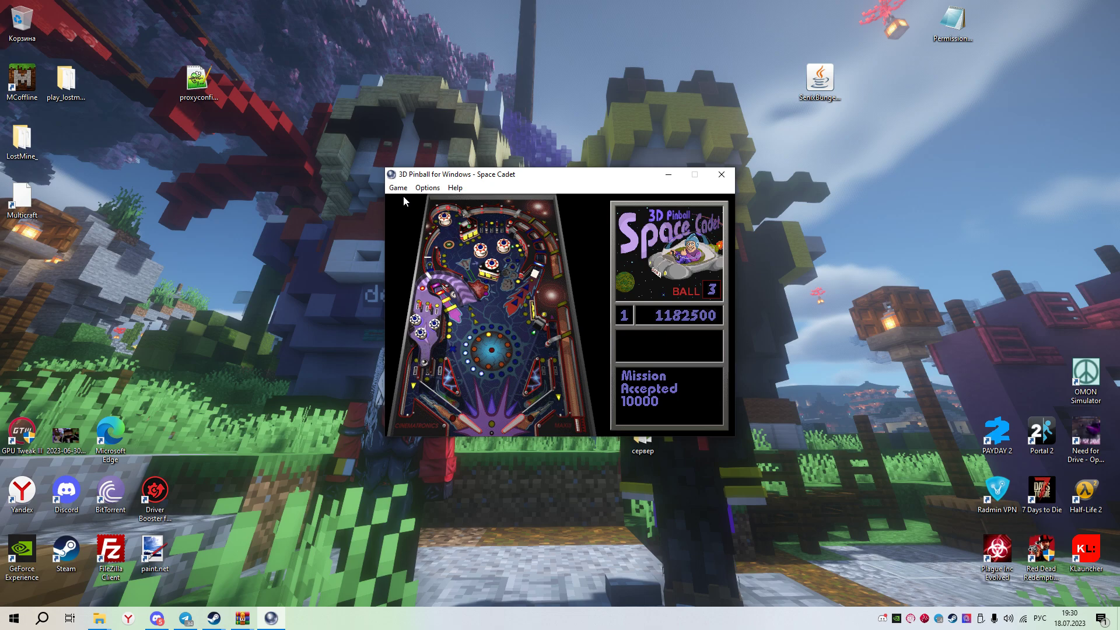
key(z)
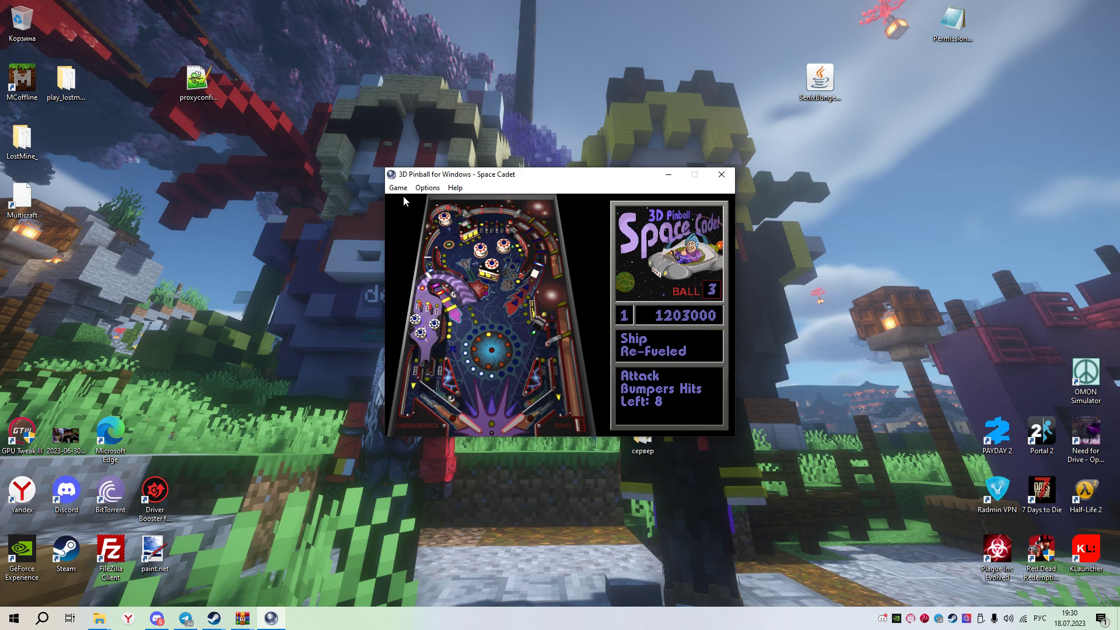
key(z)
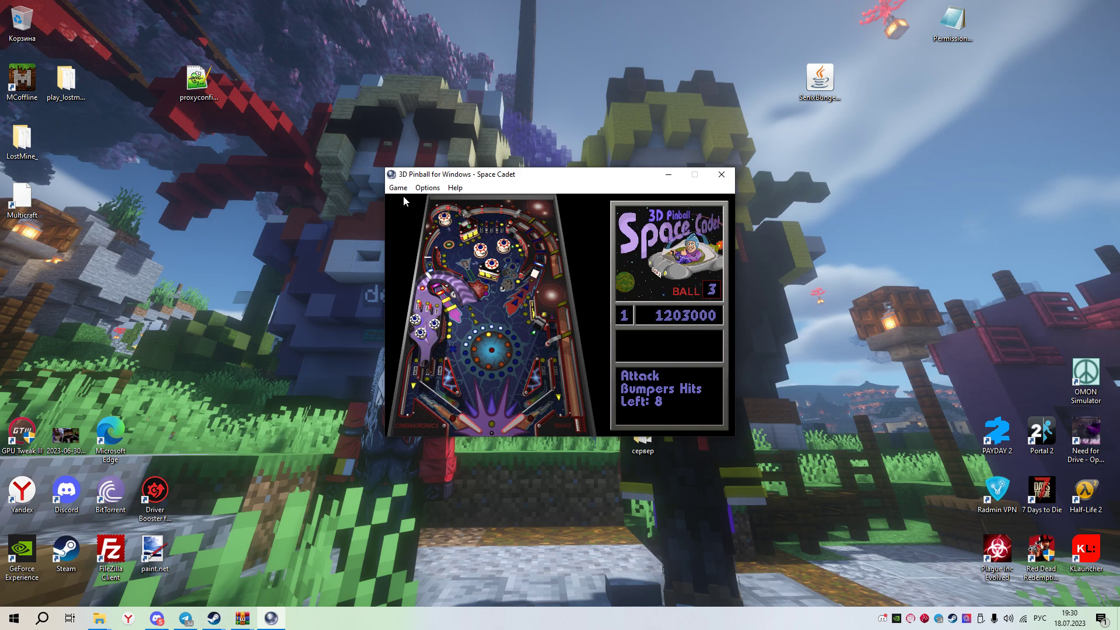